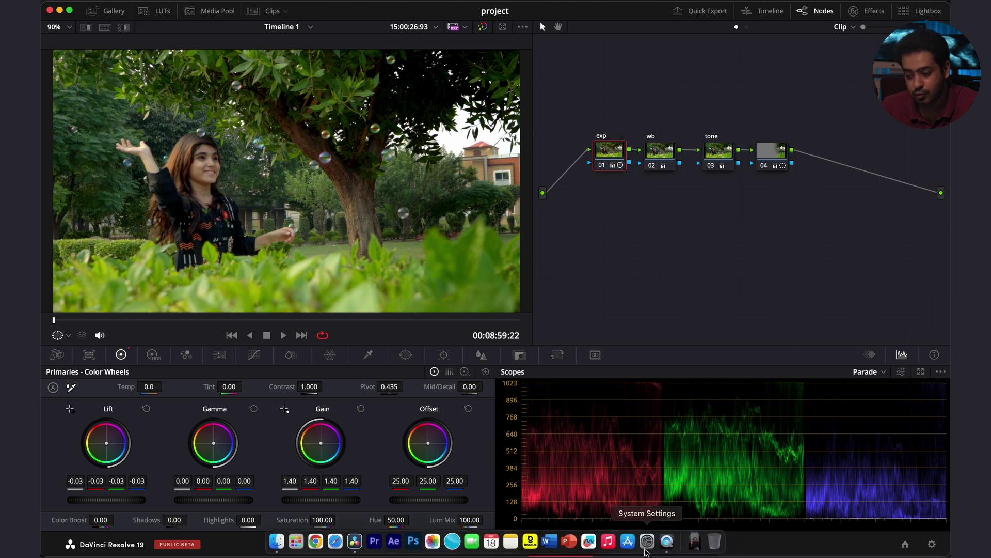
- Place the exported test rec 709 clip beside Resolve's viewer and open Preferences
{"action": "left_click", "coordinate": [666, 550]}
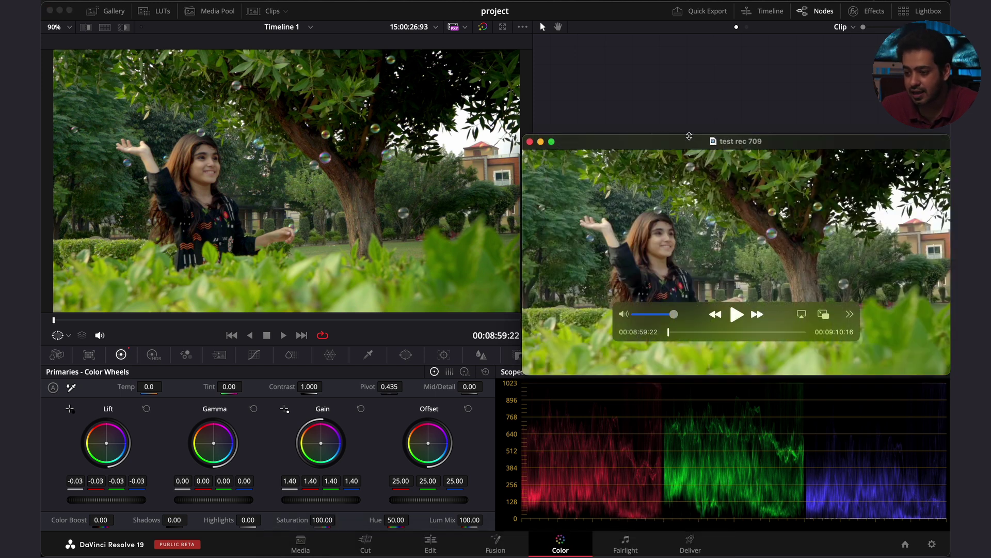
{"action": "left_click_drag", "start_coordinate": [688, 140], "coordinate": [587, 60]}
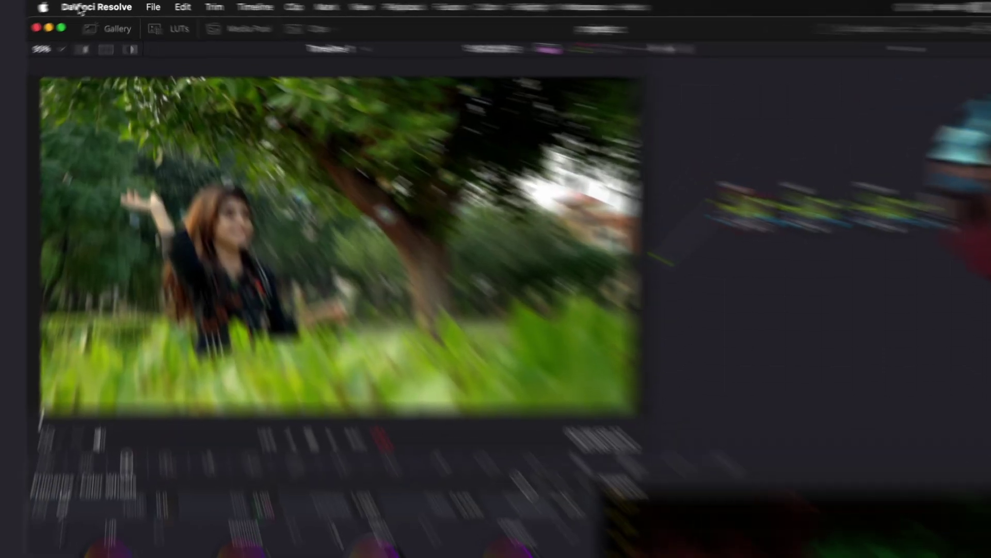
{"action": "left_click", "coordinate": [104, 6]}
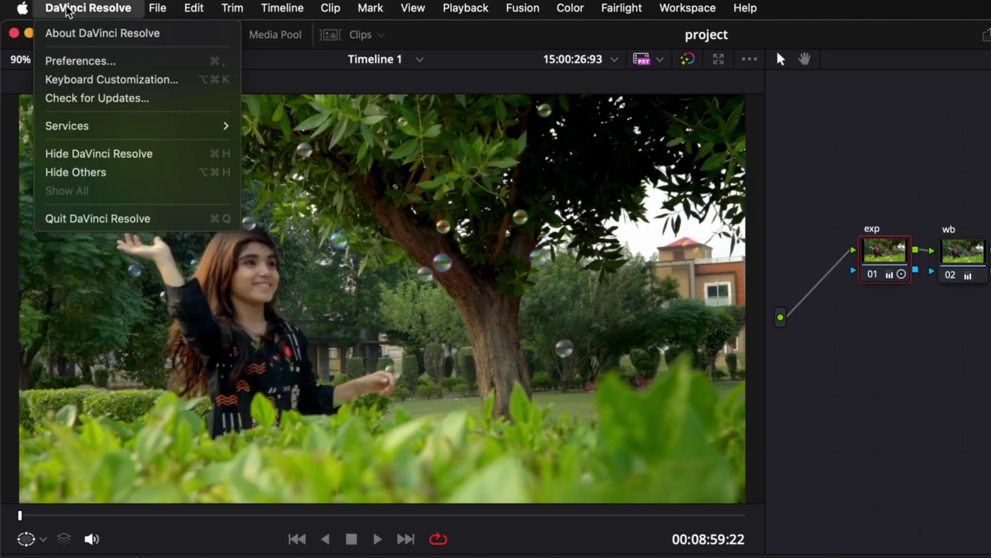
{"action": "left_click", "coordinate": [106, 61]}
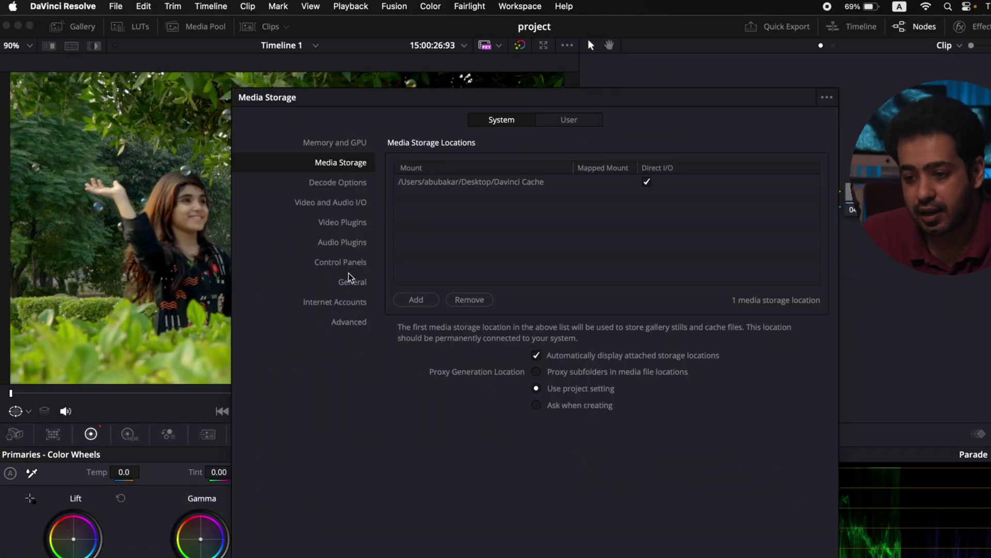
- Review and save the General preferences, then bring up Project Settings
{"action": "left_click", "coordinate": [350, 280]}
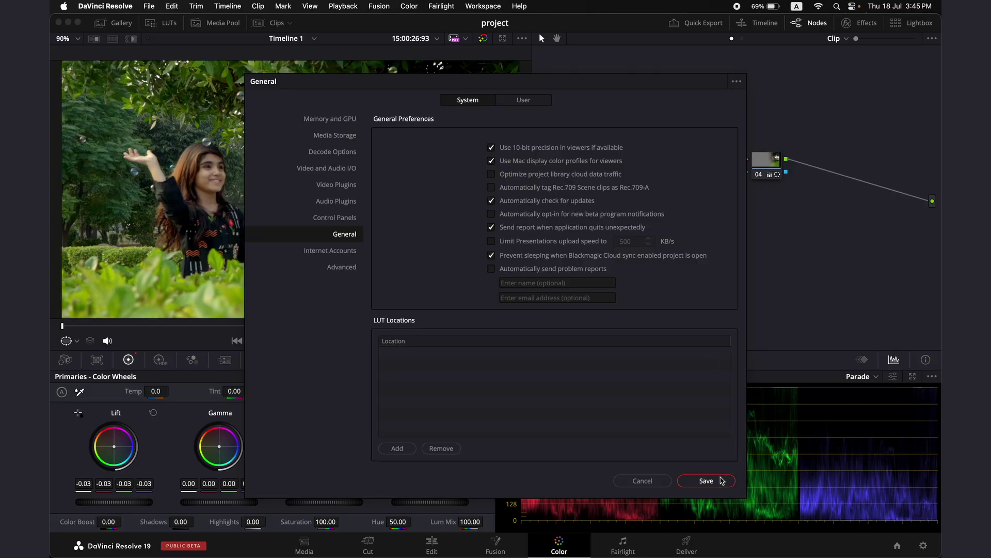
{"action": "left_click", "coordinate": [707, 481]}
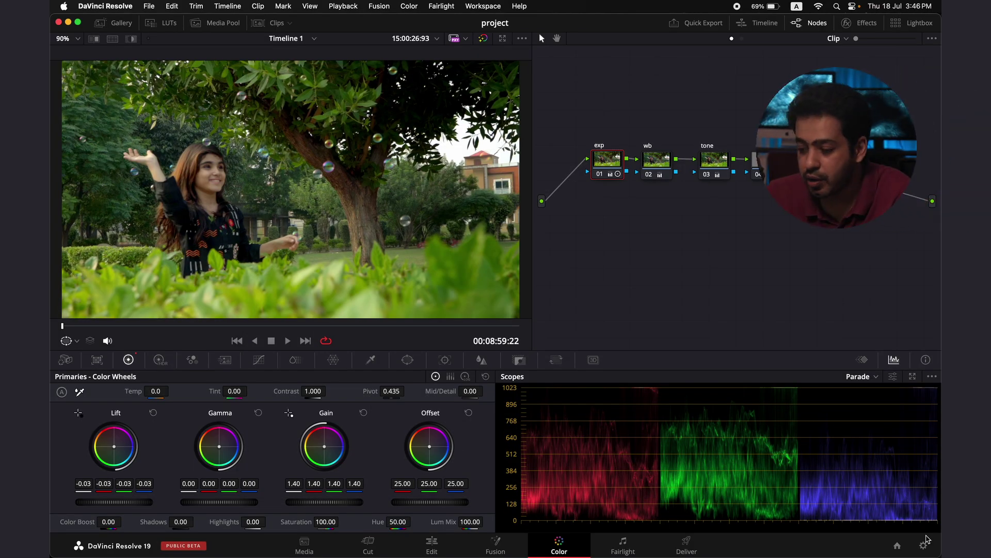
{"action": "left_click", "coordinate": [923, 545]}
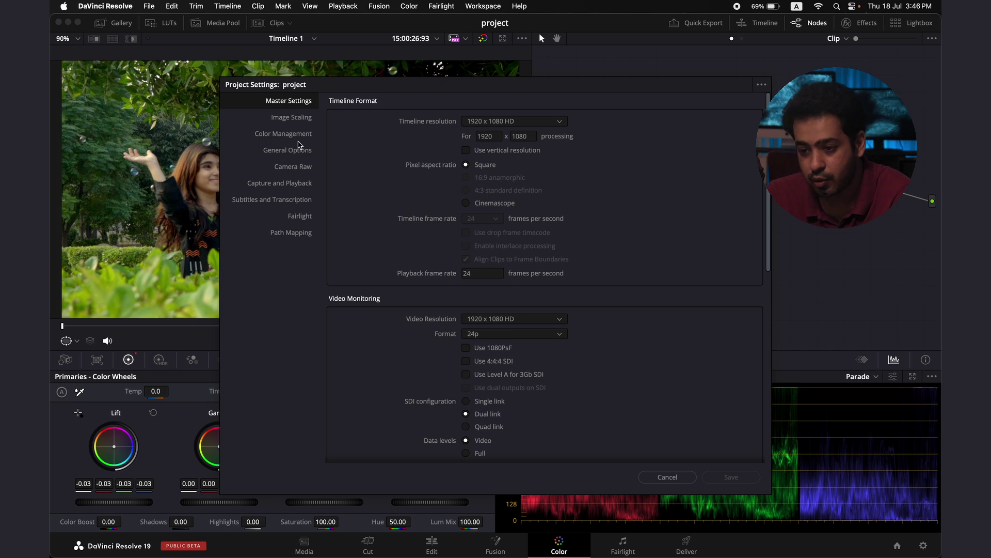
- Under Color Management, choose Rec.709-A as the timeline color space and save the settings
{"action": "left_click", "coordinate": [298, 138]}
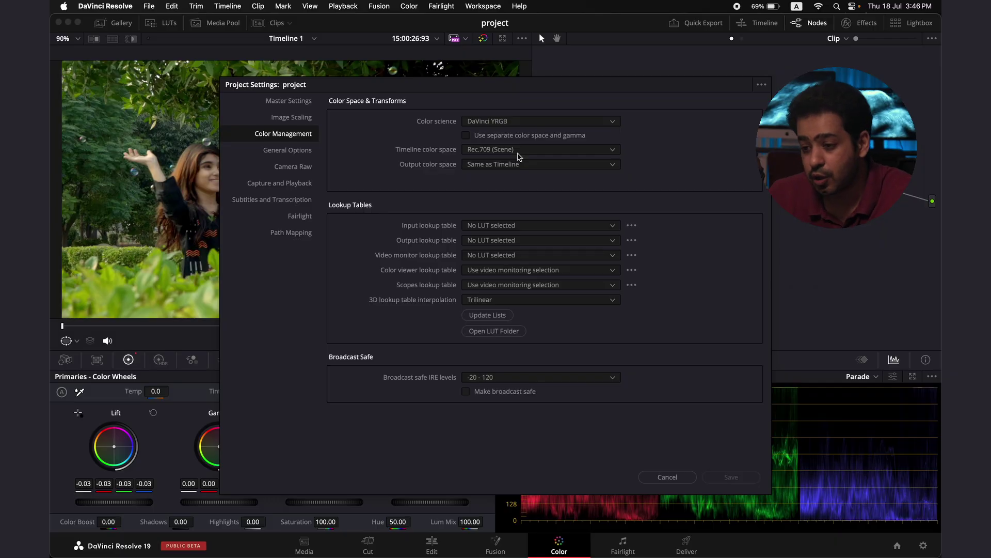
{"action": "left_click", "coordinate": [517, 150]}
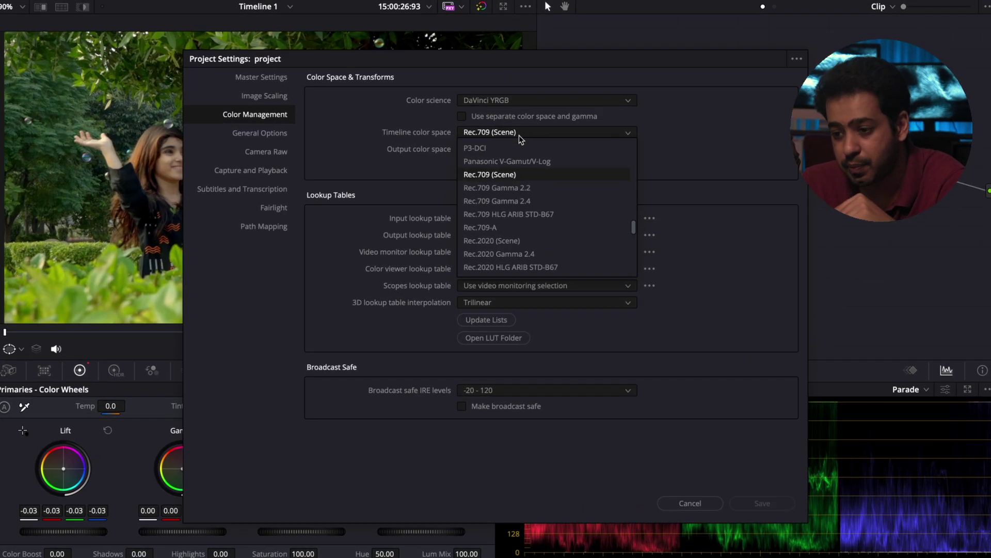
{"action": "scroll", "coordinate": [546, 230], "scroll_direction": "down", "scroll_amount": 1}
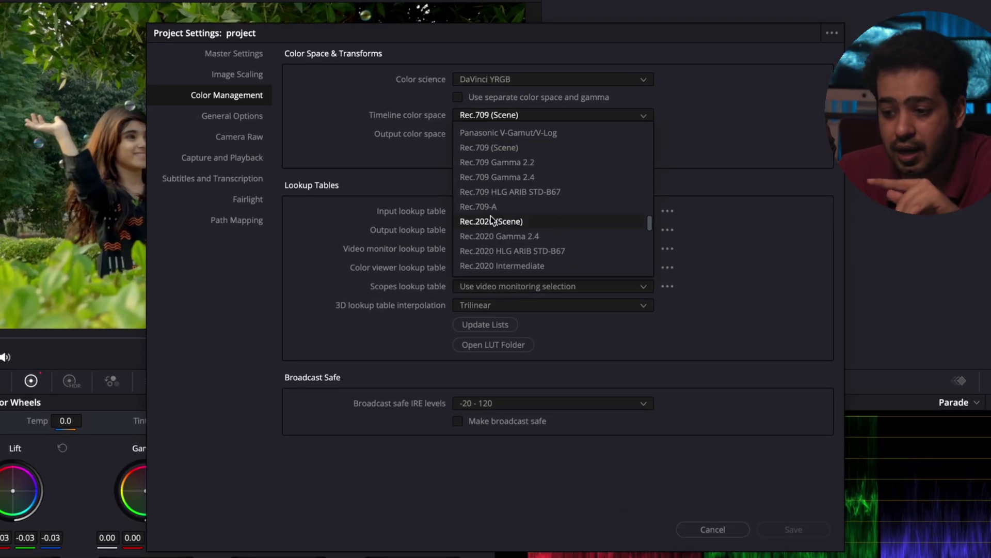
{"action": "left_click", "coordinate": [514, 209]}
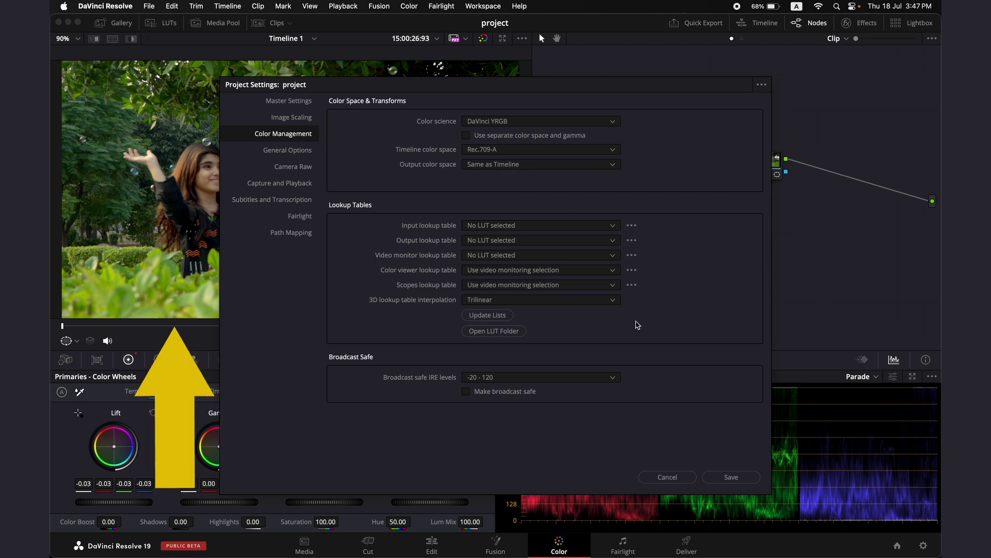
{"action": "left_click", "coordinate": [730, 477]}
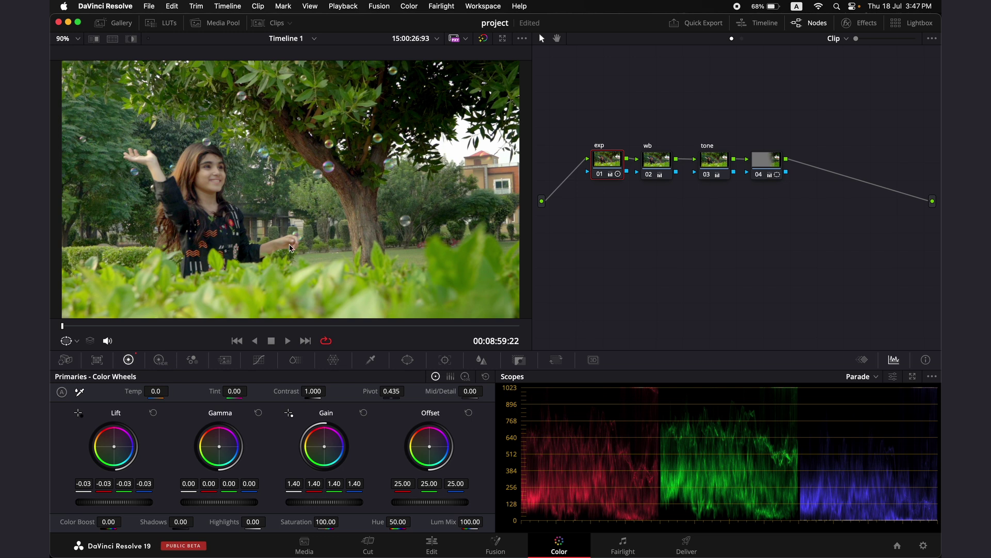
{"action": "mouse_move", "coordinate": [569, 554]}
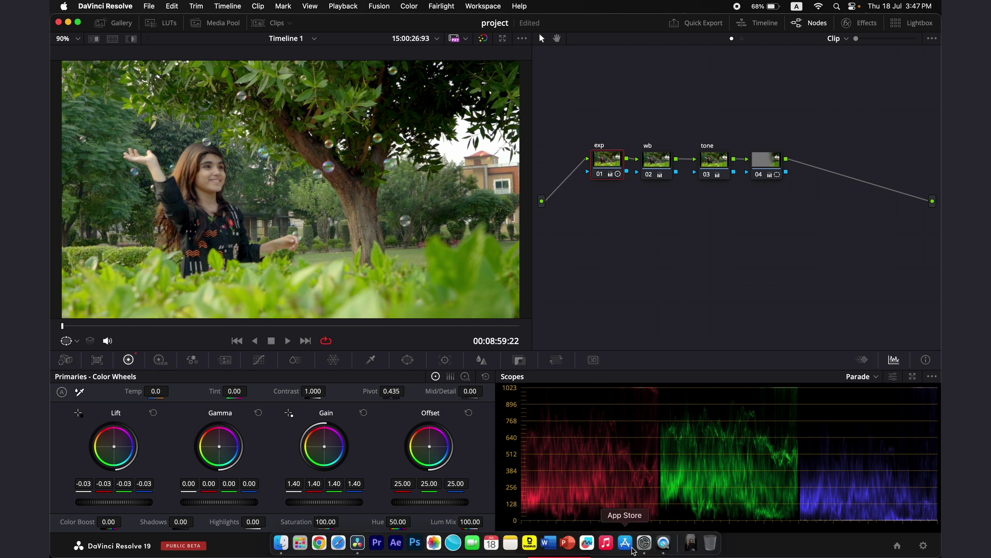
{"action": "left_click", "coordinate": [663, 542]}
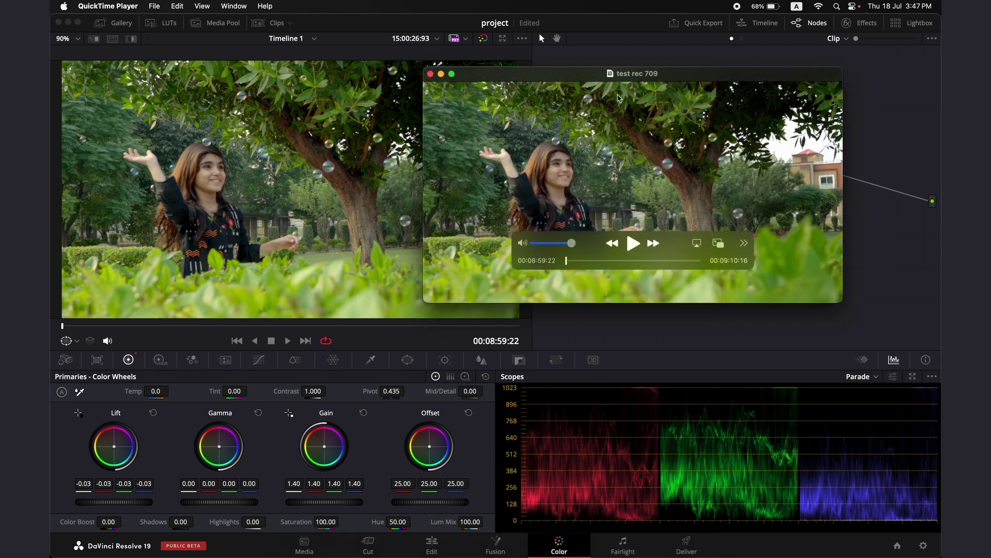
{"action": "left_click_drag", "start_coordinate": [588, 74], "coordinate": [588, 107]}
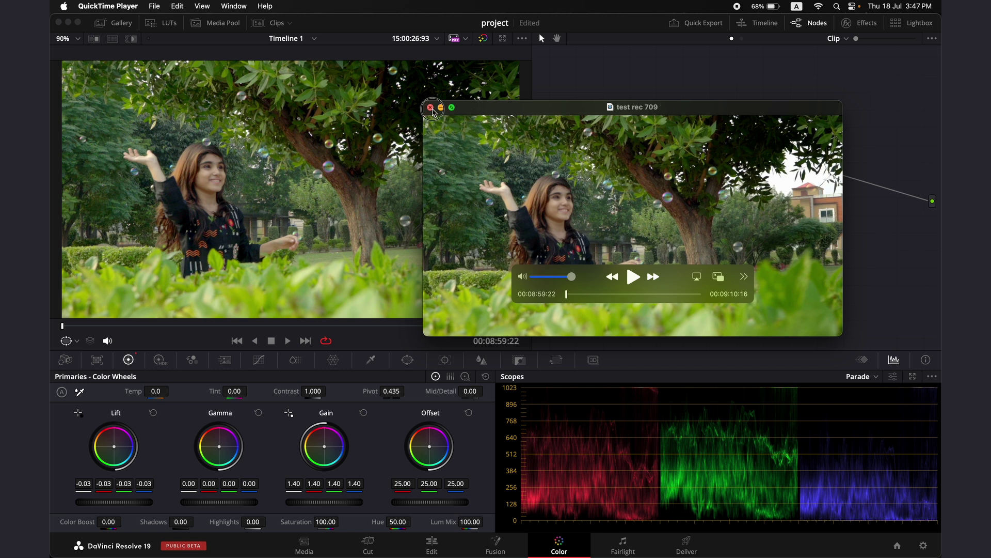
{"action": "left_click", "coordinate": [431, 108]}
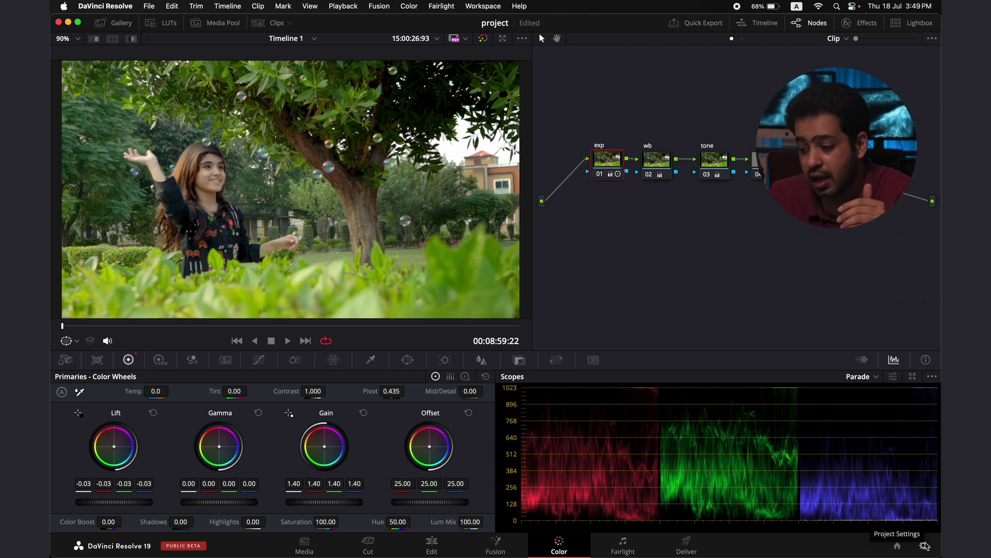
{"action": "left_click", "coordinate": [924, 545]}
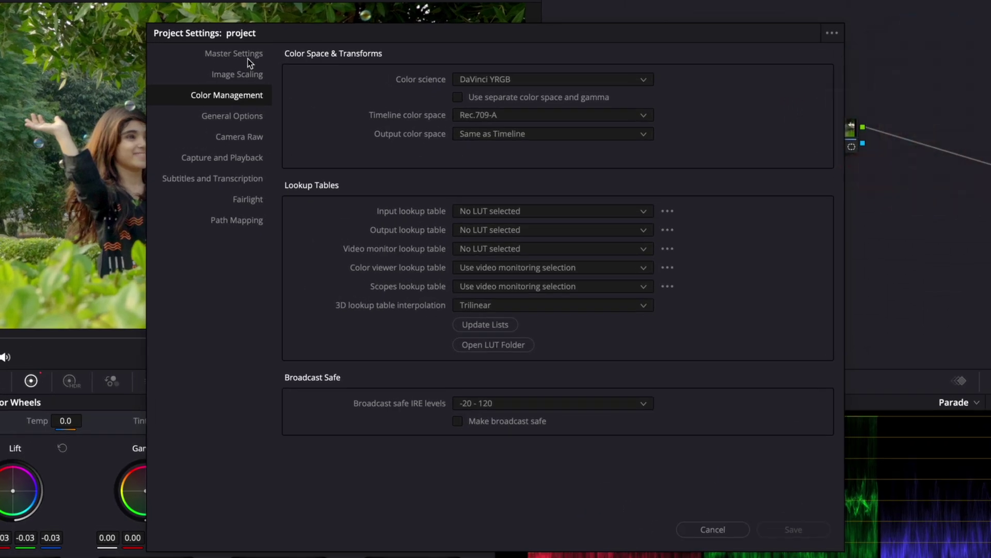
- View the project's Master Settings and open the project settings presets menu
{"action": "left_click", "coordinate": [242, 54]}
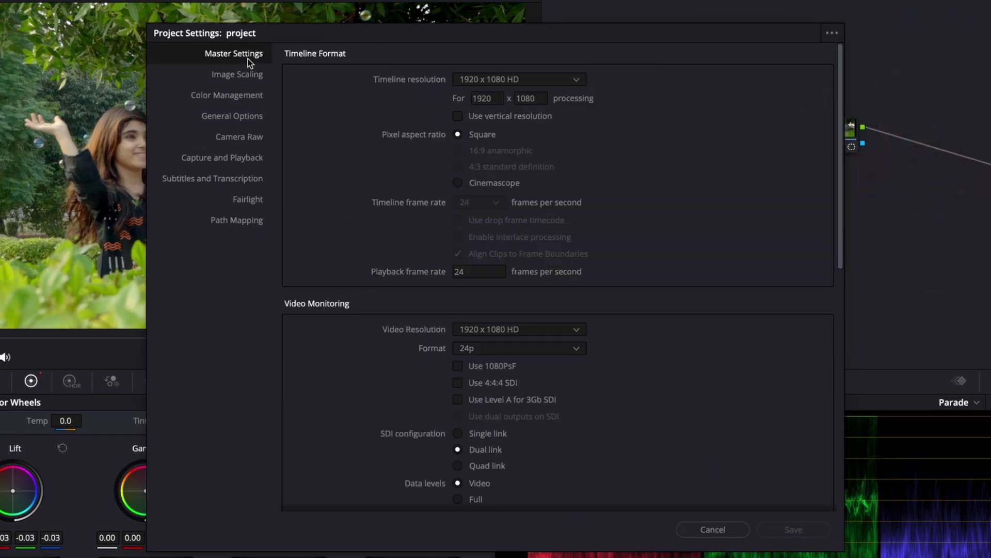
{"action": "left_click", "coordinate": [828, 34]}
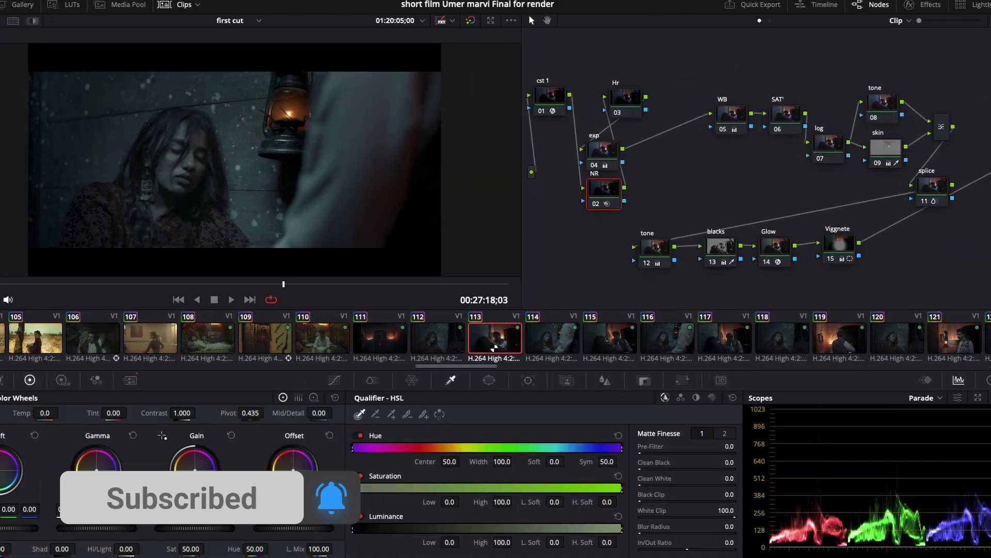
- Select clip 119 in the short film's clip strip and play it back
{"action": "left_click", "coordinate": [849, 338]}
{"action": "scroll", "coordinate": [849, 340], "scroll_direction": "down", "scroll_amount": 5}
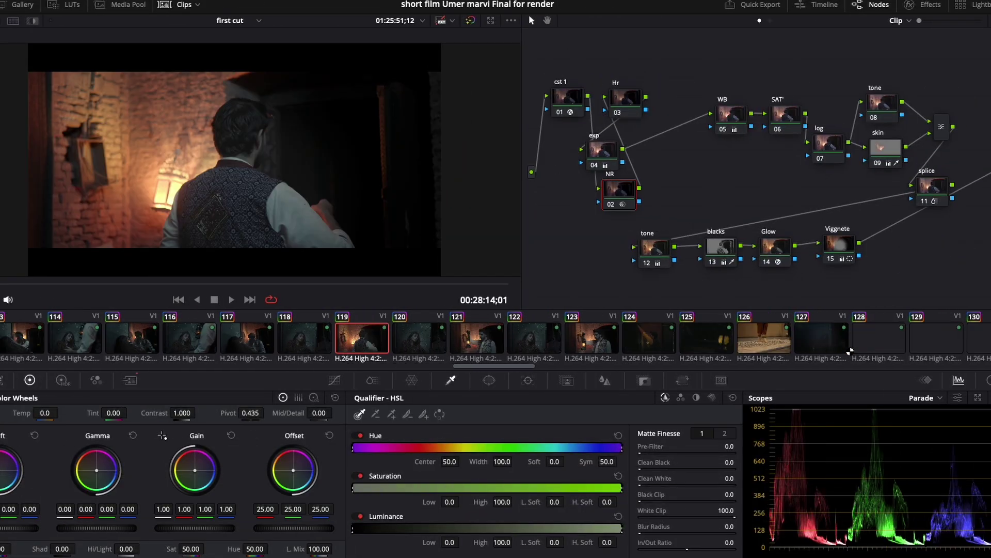
{"action": "left_click", "coordinate": [231, 299]}
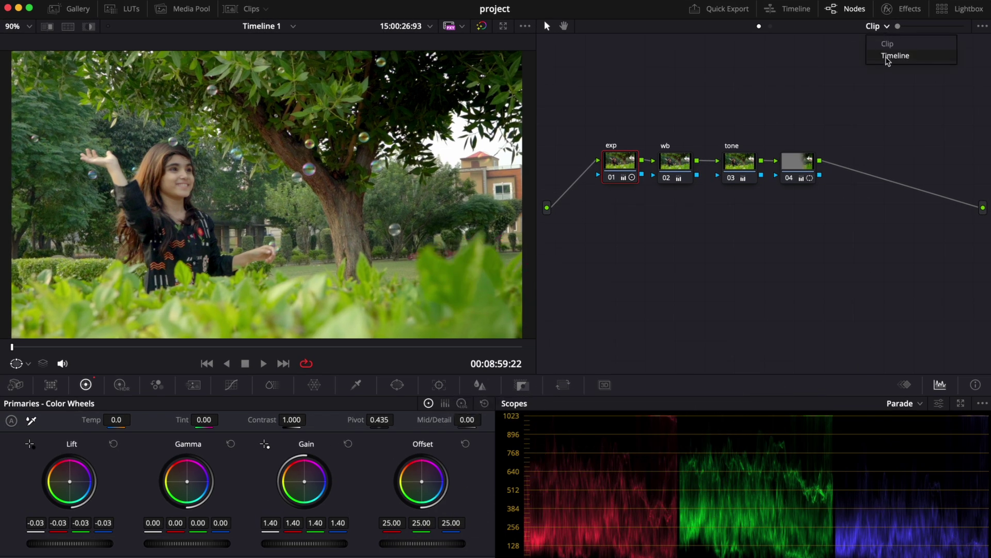
- Switch to timeline nodes and apply Color Space Transform, found by searching 'col', to node 01
{"action": "left_click", "coordinate": [887, 58]}
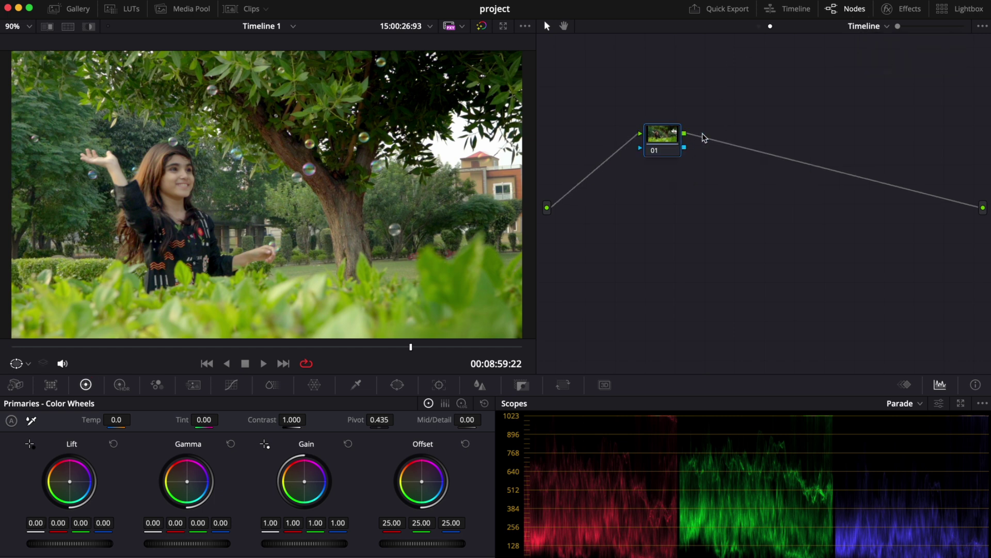
{"action": "left_click", "coordinate": [912, 10]}
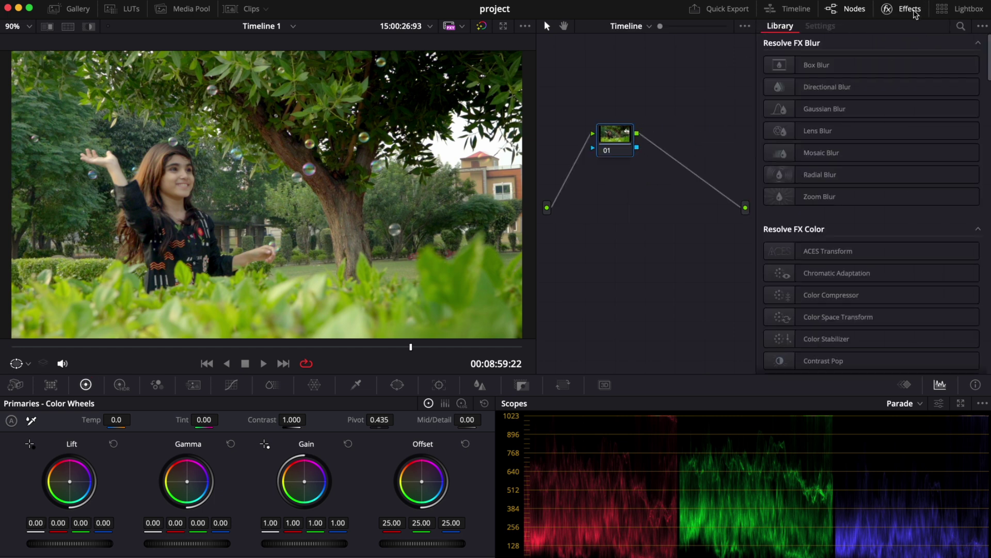
{"action": "left_click", "coordinate": [961, 27]}
{"action": "type", "text": "color"}
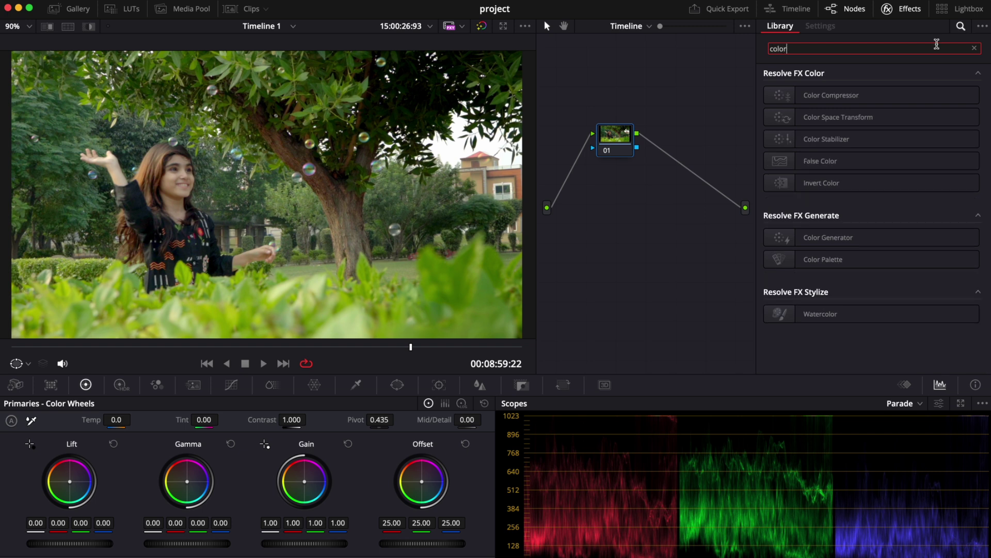
{"action": "left_click_drag", "start_coordinate": [876, 116], "coordinate": [619, 141]}
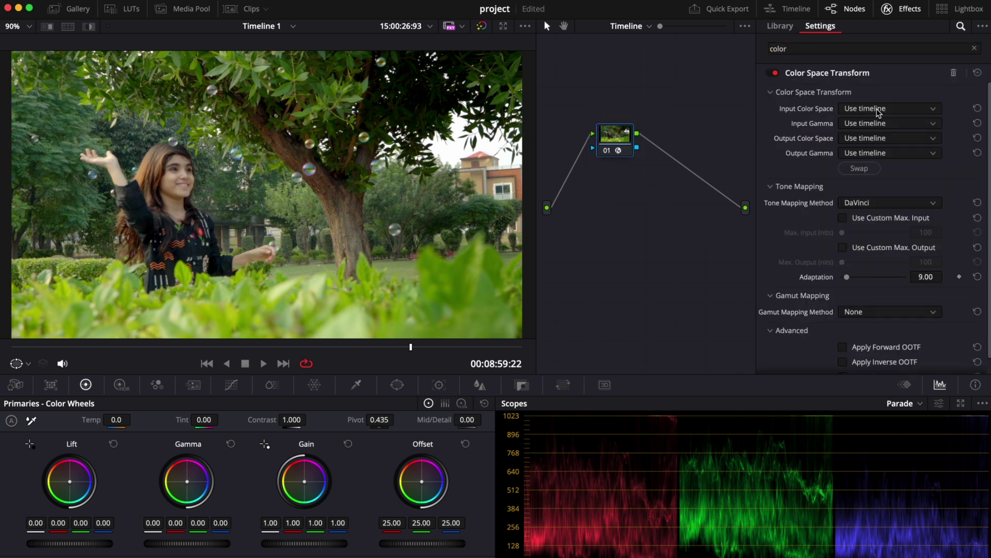
- Set the Color Space Transform's input color space to Rec.709 and input gamma to Gamma 2.4
{"action": "left_click", "coordinate": [879, 110]}
{"action": "scroll", "coordinate": [896, 222], "scroll_direction": "down", "scroll_amount": 10}
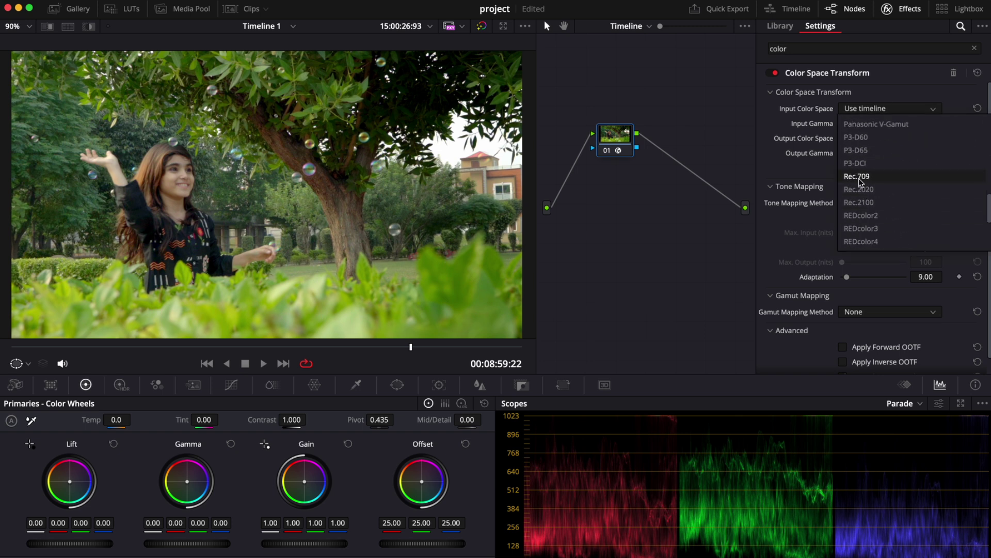
{"action": "left_click", "coordinate": [857, 177]}
{"action": "left_click", "coordinate": [867, 124]}
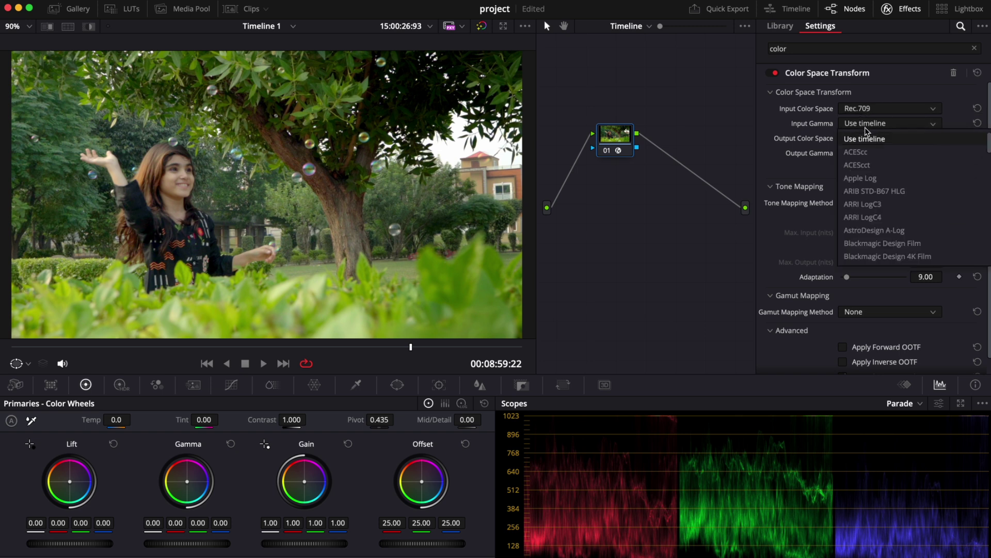
{"action": "scroll", "coordinate": [896, 234], "scroll_direction": "down", "scroll_amount": 10}
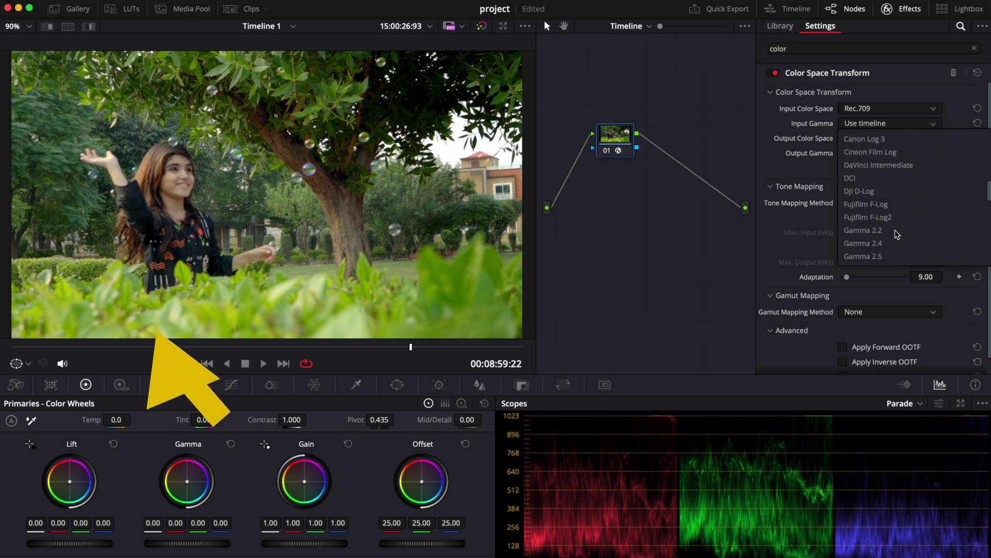
{"action": "left_click", "coordinate": [888, 231]}
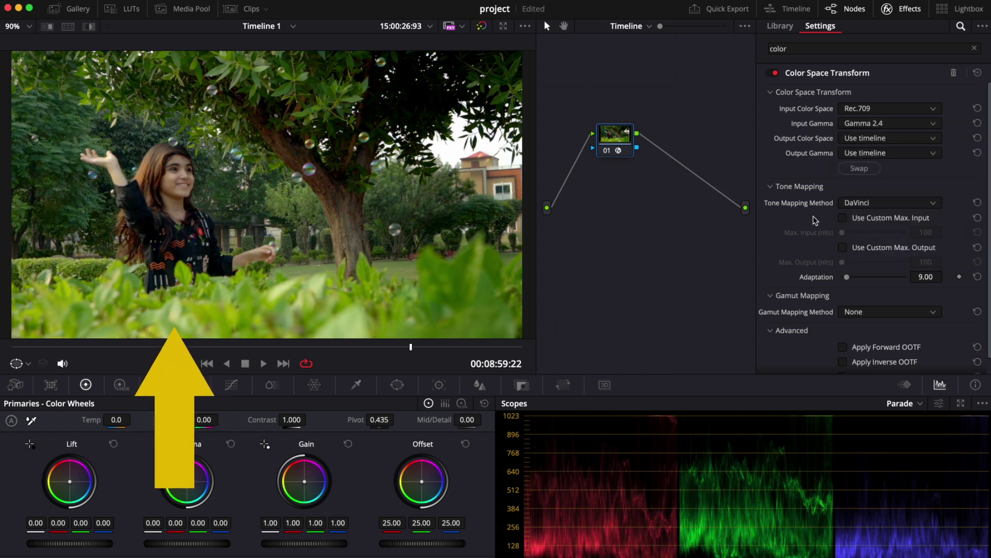